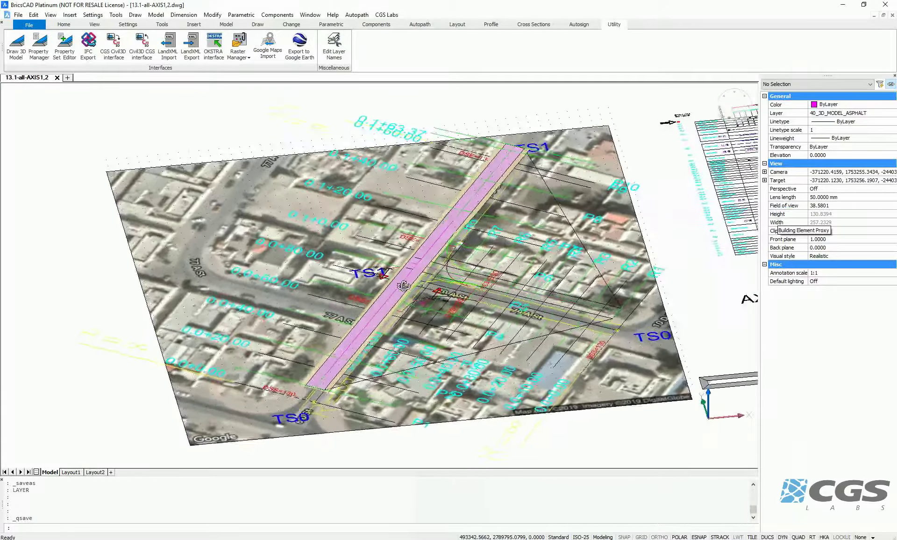
- Orbit down to a low oblique view along the road model and zoom in
{"action": "mouse_move", "coordinate": [404, 286]}
{"action": "middle_mouse_down", "text": "shift"}
{"action": "mouse_move", "coordinate": [345, 342]}
{"action": "mouse_move", "coordinate": [478, 349]}
{"action": "mouse_move", "coordinate": [452, 308]}
{"action": "middle_mouse_up", "text": "shift"}
{"action": "scroll", "coordinate": [345, 342], "scroll_direction": "up", "scroll_amount": 5}
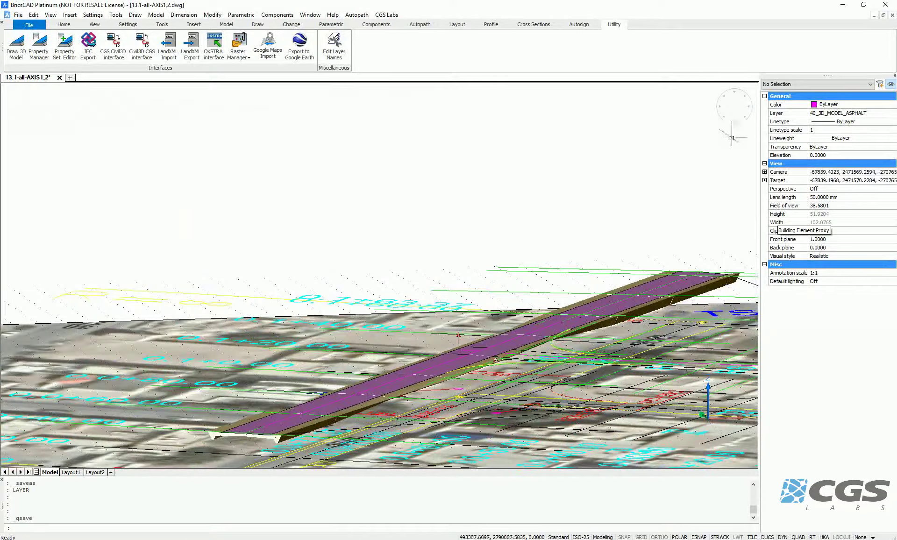
- Switch to a Top plan view of the intersection and show Plateia's Layout tools
{"action": "left_click", "coordinate": [735, 127]}
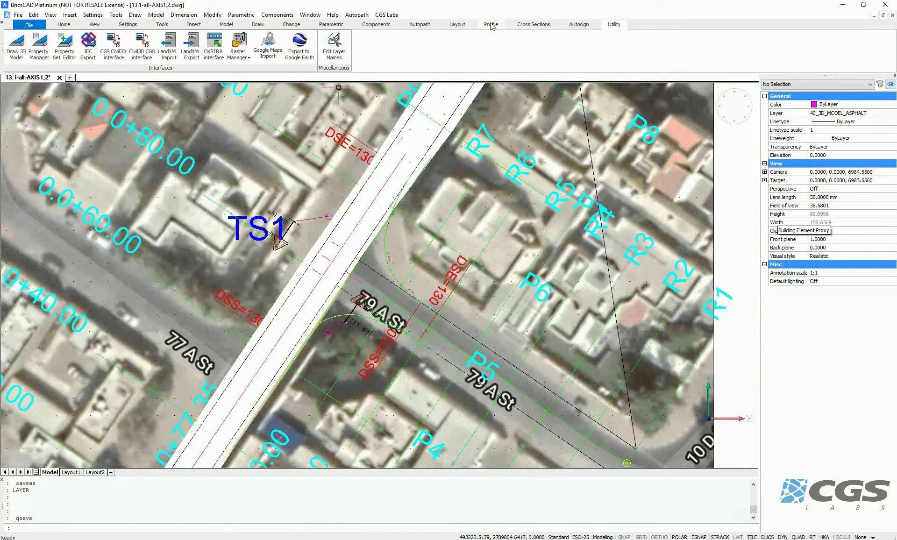
{"action": "left_click", "coordinate": [491, 25]}
{"action": "left_click", "coordinate": [457, 24]}
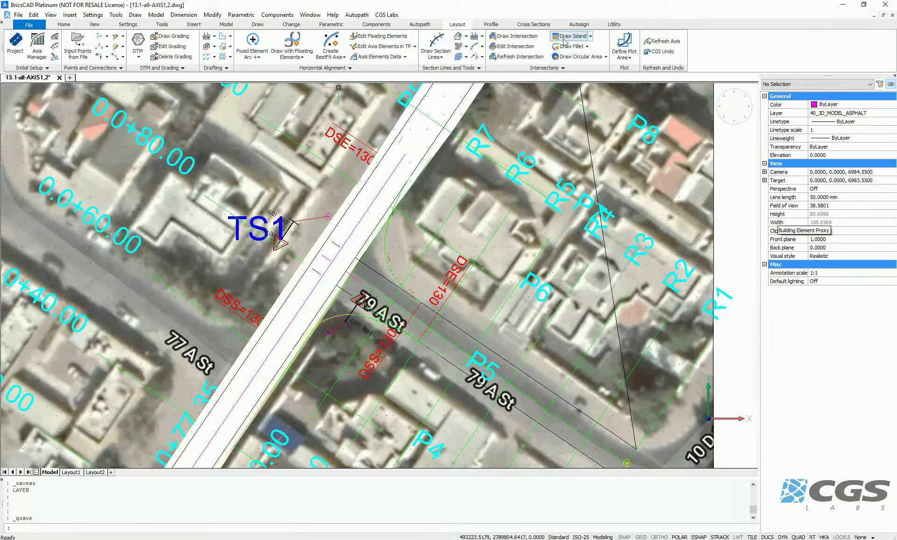
- Open the Draw circular area dialog from the Intersections panel's roundabout options
{"action": "left_click", "coordinate": [590, 36]}
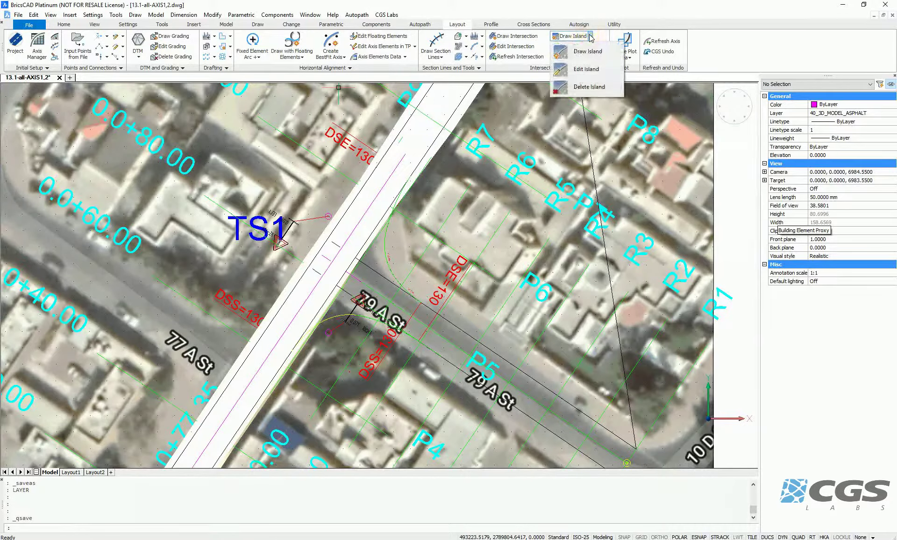
{"action": "left_click", "coordinate": [592, 36]}
{"action": "left_click", "coordinate": [563, 68]}
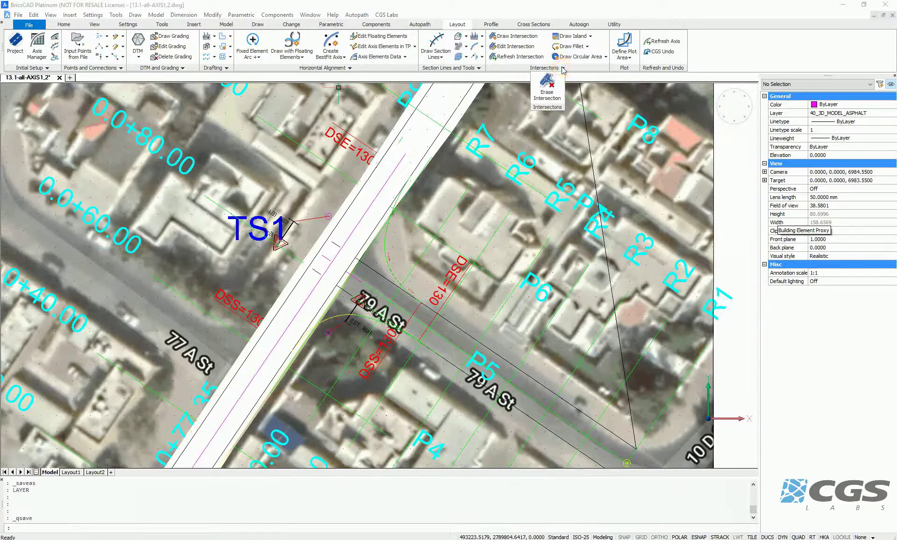
{"action": "left_click", "coordinate": [606, 57]}
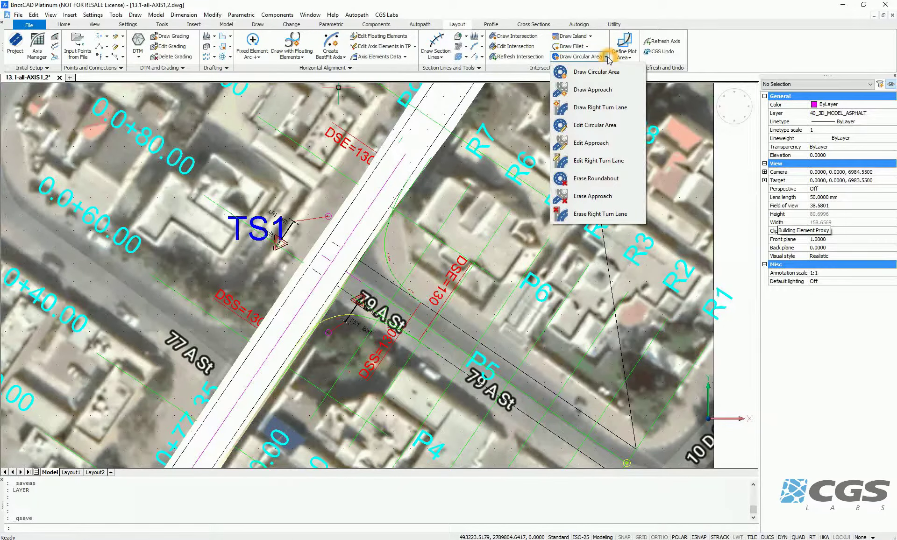
{"action": "left_click", "coordinate": [597, 74]}
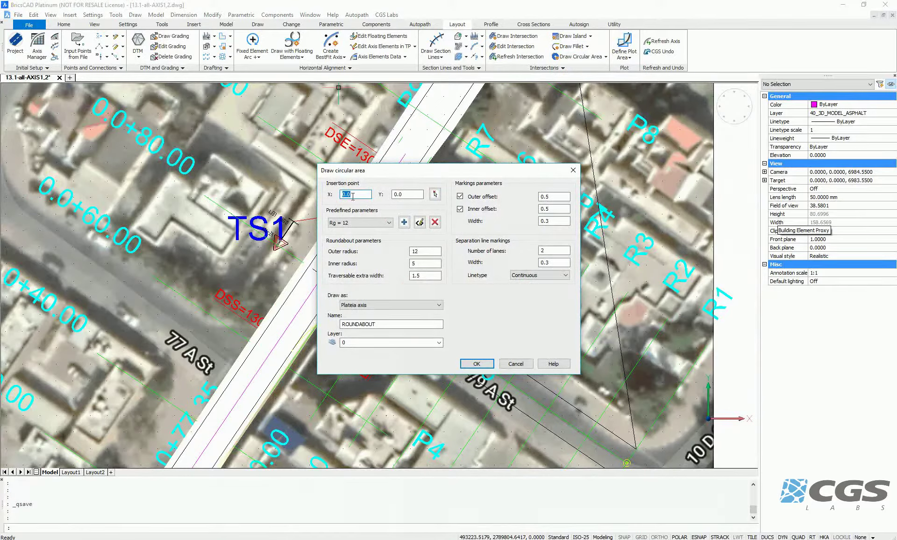
- Place a roundabout with outer radius 12 and inner radius 5 at the road axis endpoint
{"action": "left_click", "coordinate": [412, 263]}
{"action": "left_click", "coordinate": [476, 366]}
{"action": "left_click", "coordinate": [434, 194]}
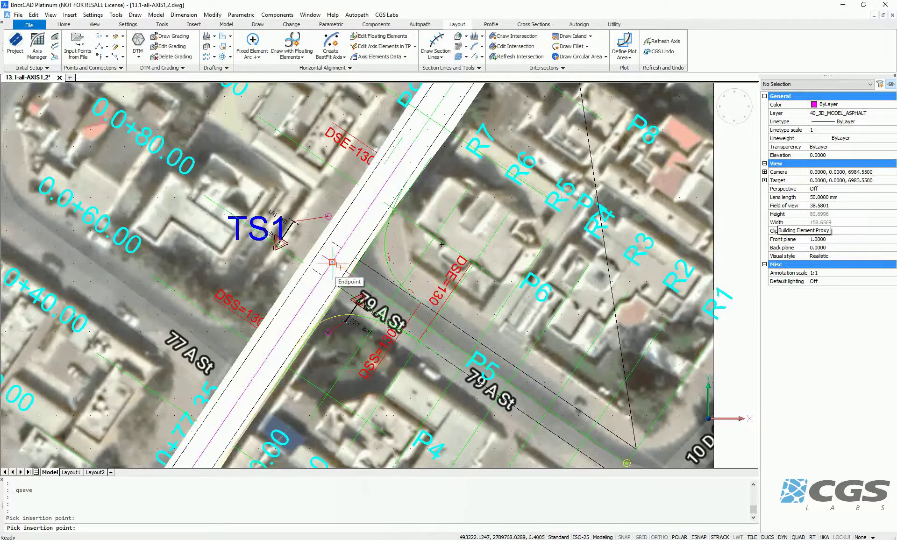
{"action": "left_click", "coordinate": [333, 263]}
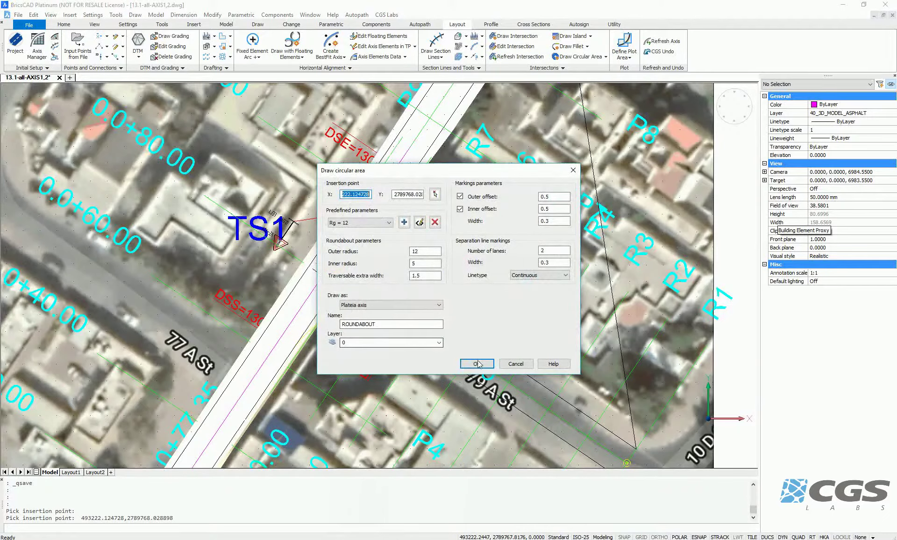
{"action": "left_click", "coordinate": [481, 365]}
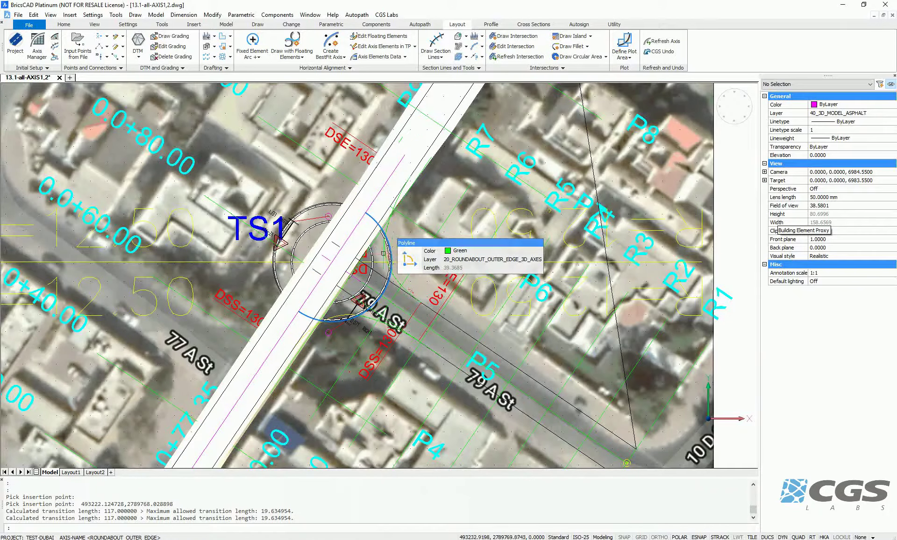
- Switch off the asphalt, binder course and crushed stone layers by picking their surfaces
{"action": "type", "text": "yoff"}
{"action": "key", "text": "Return"}
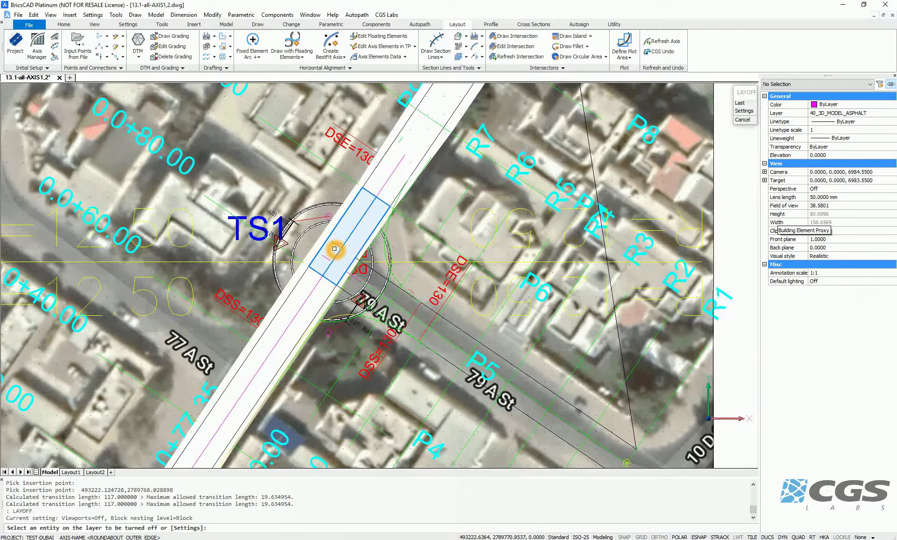
{"action": "left_click", "coordinate": [343, 235]}
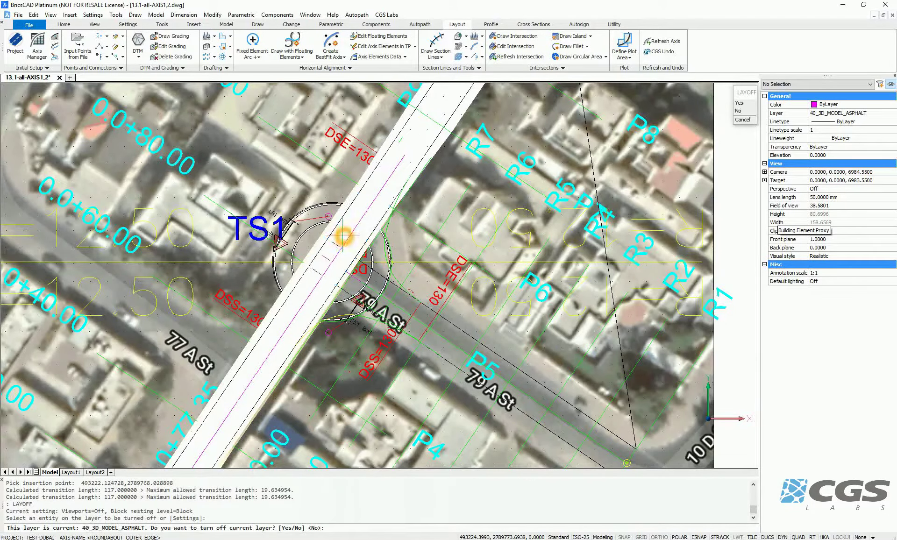
{"action": "type", "text": "y"}
{"action": "key", "text": "Return"}
{"action": "left_click", "coordinate": [344, 232]}
{"action": "right_click", "coordinate": [333, 271]}
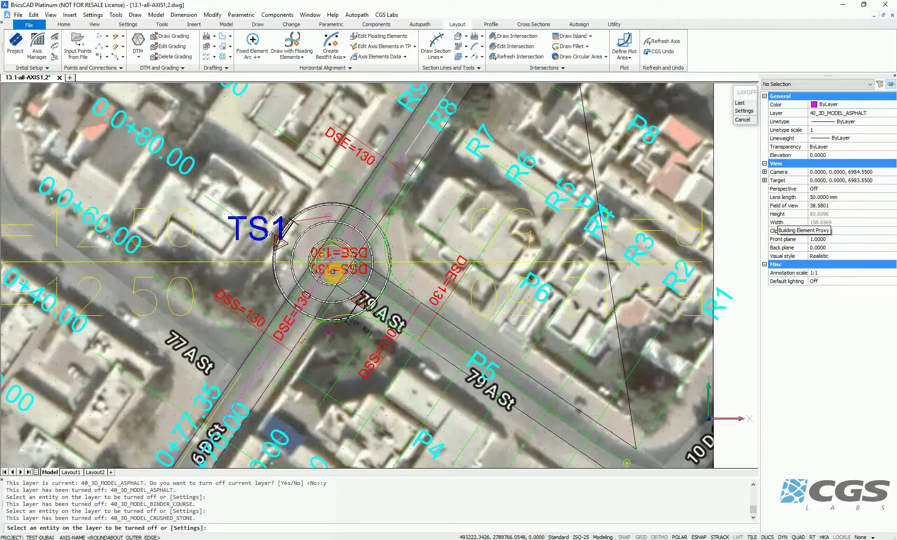
- Zoom around the exposed roundabout outline and list the roundabout drawing options
{"action": "scroll", "coordinate": [332, 271], "scroll_direction": "down", "scroll_amount": 3}
{"action": "scroll", "coordinate": [303, 259], "scroll_direction": "up", "scroll_amount": 3}
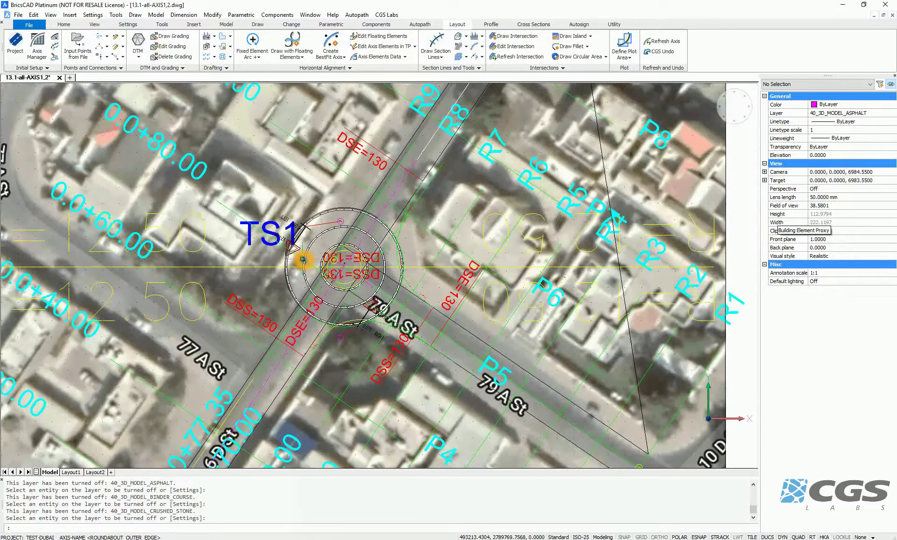
{"action": "left_click", "coordinate": [605, 57]}
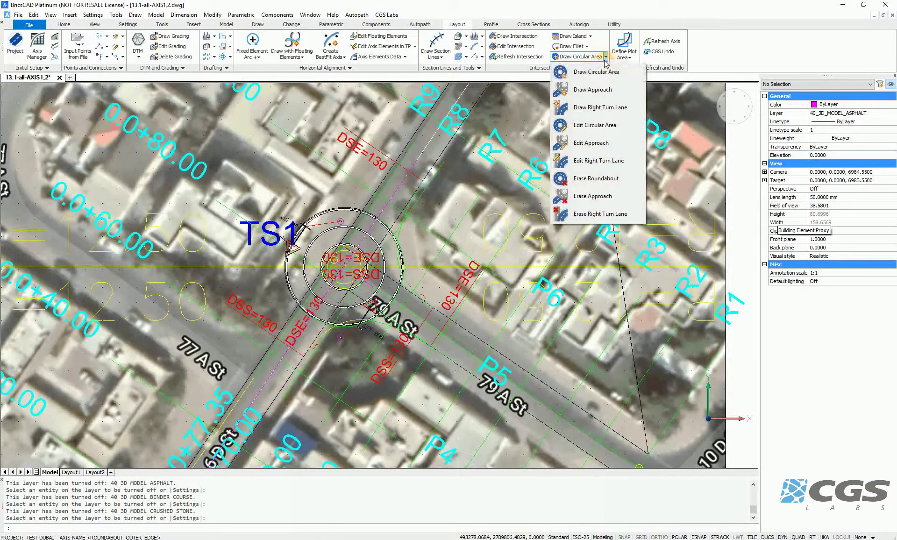
- Start Draw Approach and select the road axis leading into the roundabout
{"action": "left_click", "coordinate": [604, 93]}
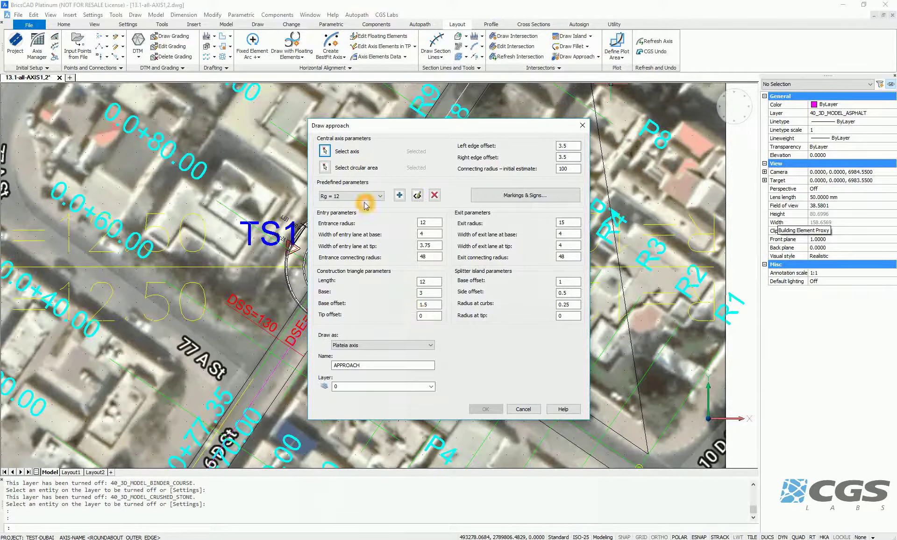
{"action": "left_click", "coordinate": [326, 152]}
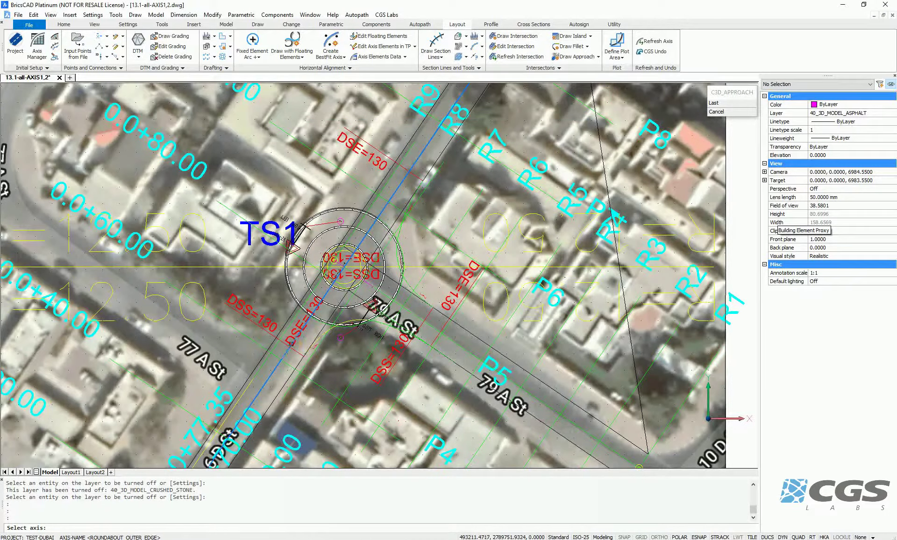
{"action": "left_click", "coordinate": [291, 344]}
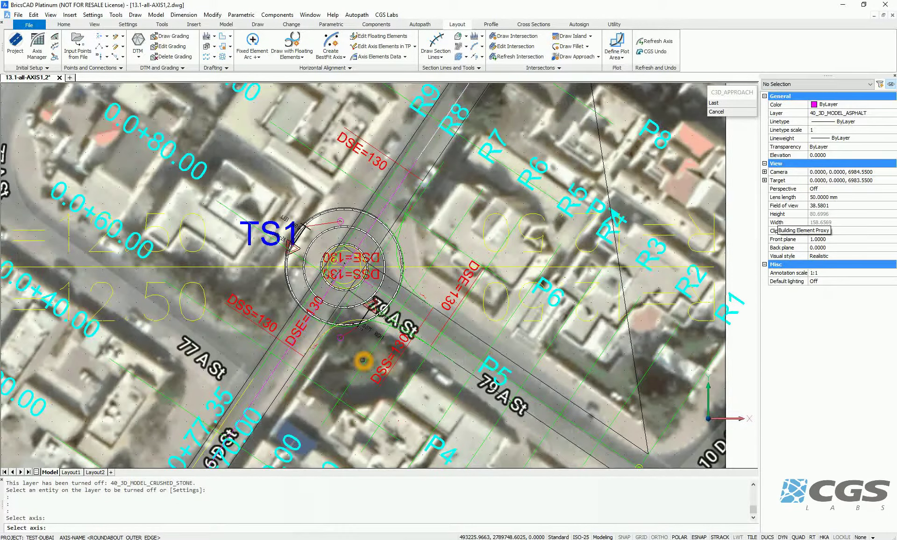
{"action": "left_click", "coordinate": [295, 344]}
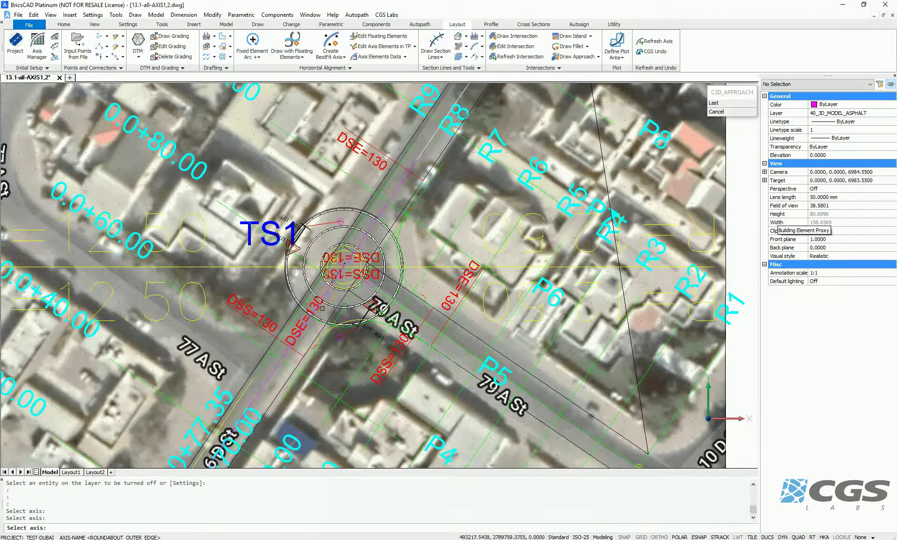
{"action": "scroll", "coordinate": [296, 344], "scroll_direction": "up", "scroll_amount": 3}
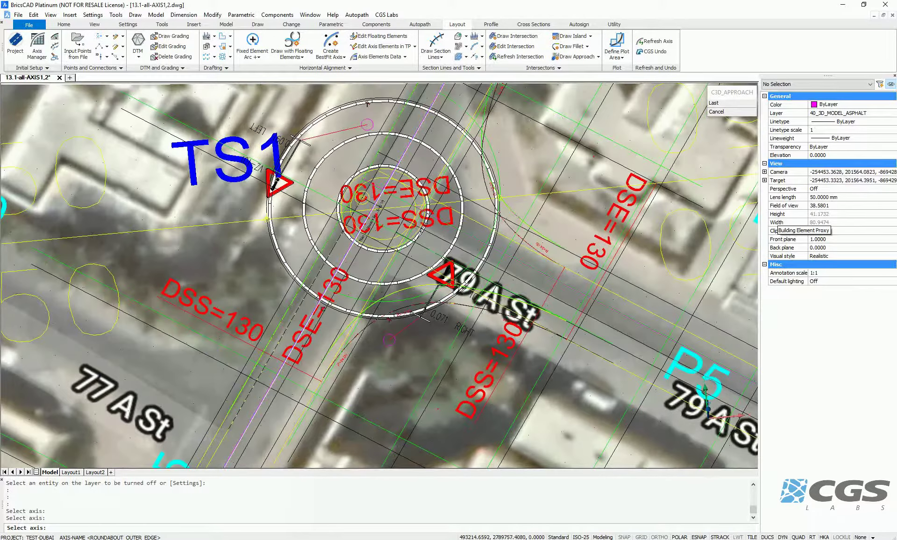
{"action": "left_click", "coordinate": [323, 311]}
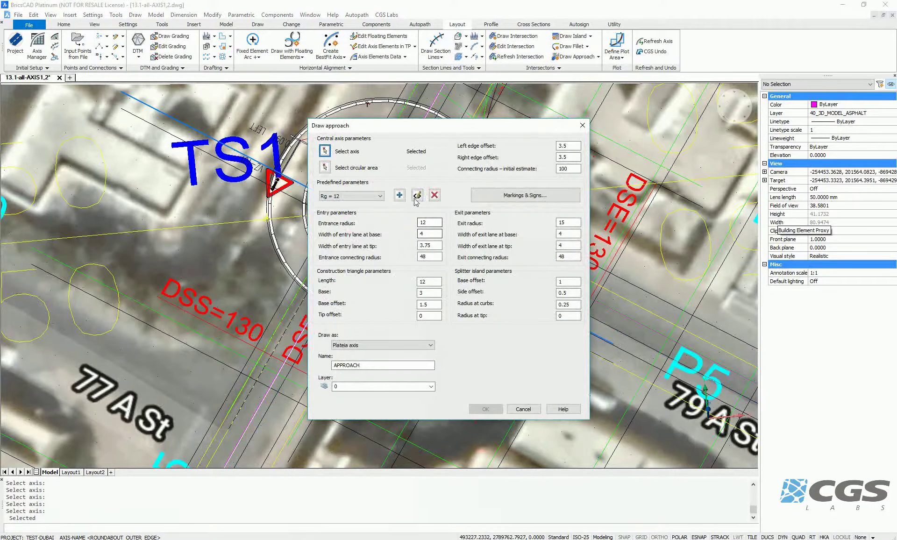
- Select the roundabout circle as the approach's circular area
{"action": "left_click", "coordinate": [326, 168]}
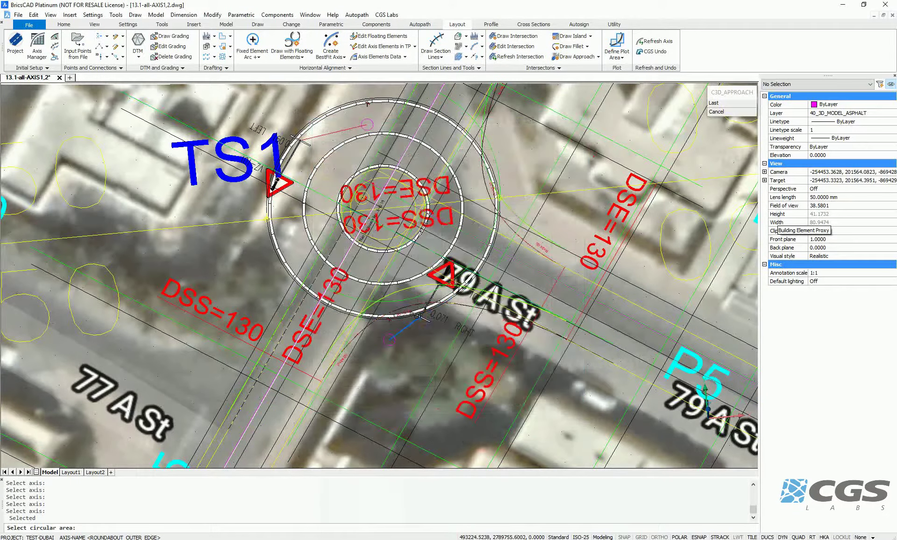
{"action": "left_click", "coordinate": [495, 188]}
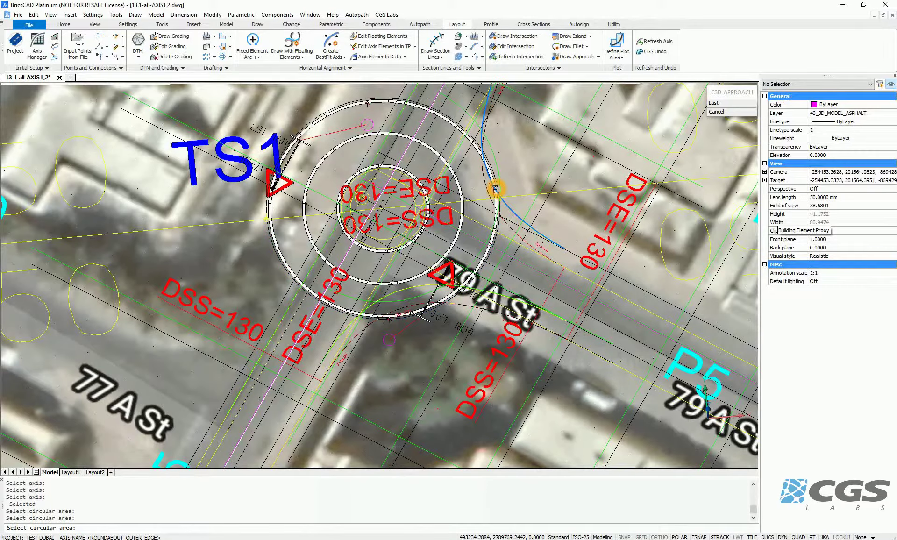
{"action": "scroll", "coordinate": [504, 232], "scroll_direction": "up", "scroll_amount": 4}
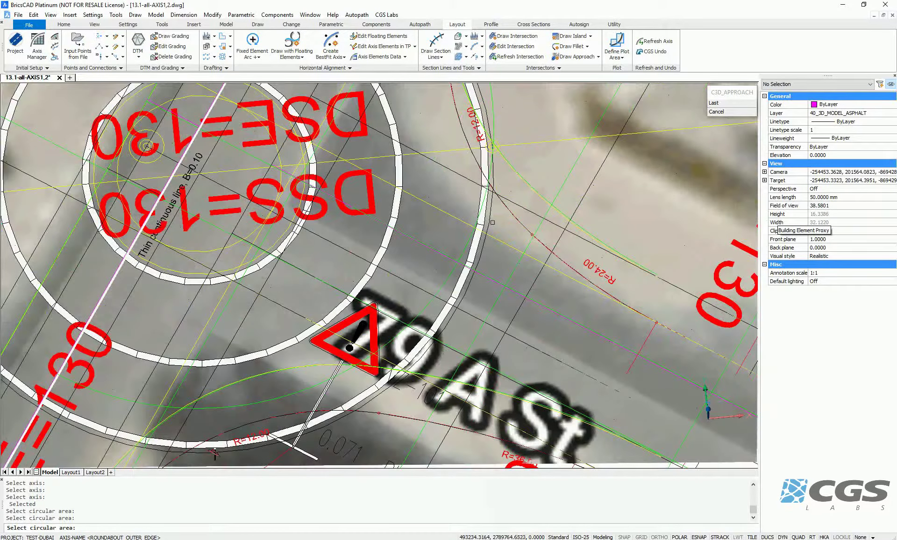
{"action": "left_click", "coordinate": [491, 241]}
{"action": "scroll", "coordinate": [490, 240], "scroll_direction": "down", "scroll_amount": 4}
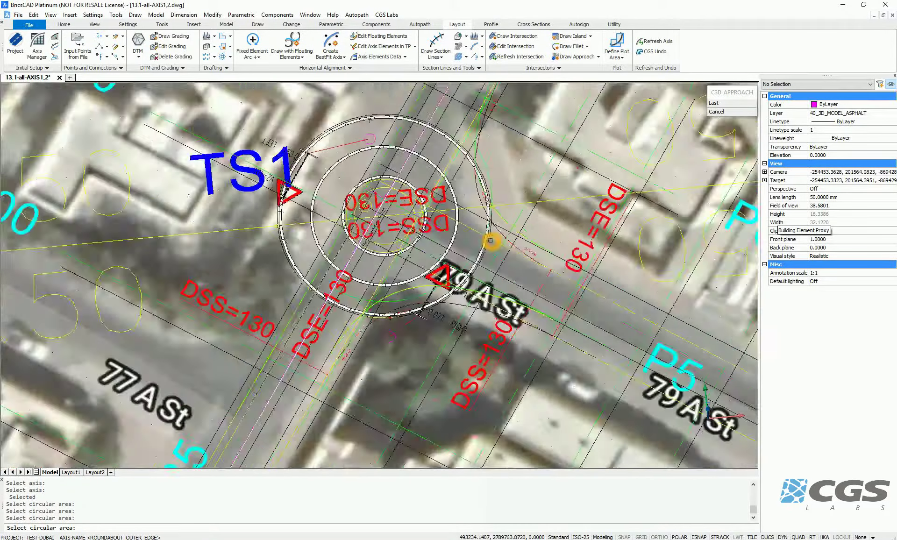
{"action": "scroll", "coordinate": [488, 258], "scroll_direction": "up", "scroll_amount": 4}
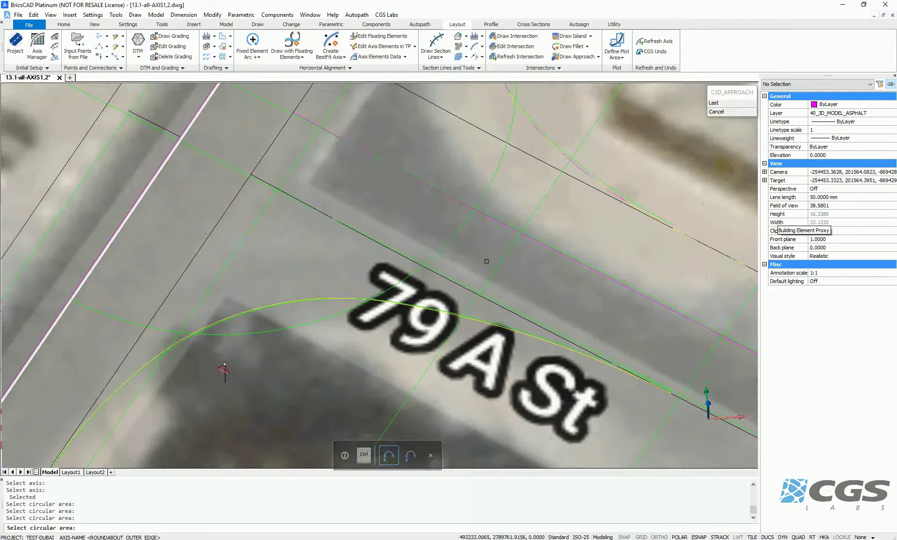
{"action": "left_click", "coordinate": [490, 262]}
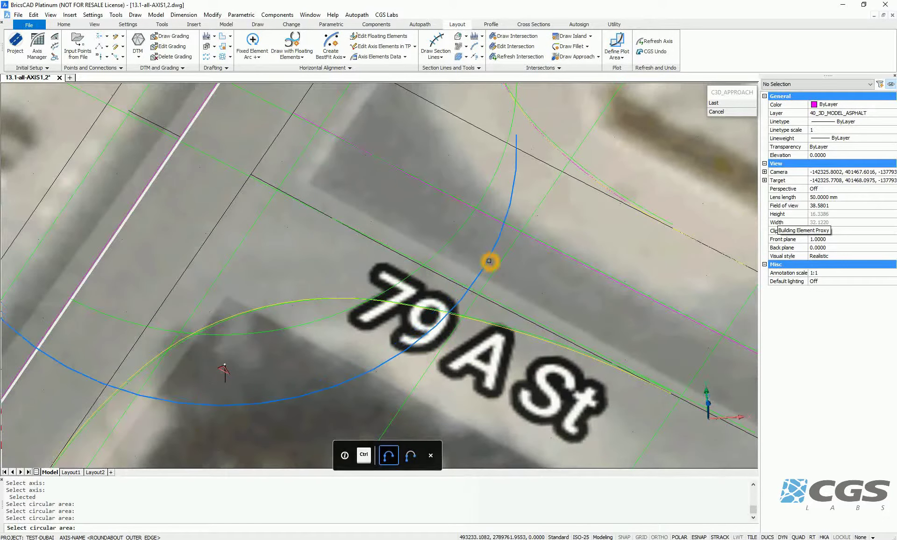
{"action": "scroll", "coordinate": [459, 268], "scroll_direction": "down", "scroll_amount": 8}
{"action": "scroll", "coordinate": [448, 259], "scroll_direction": "up", "scroll_amount": 5}
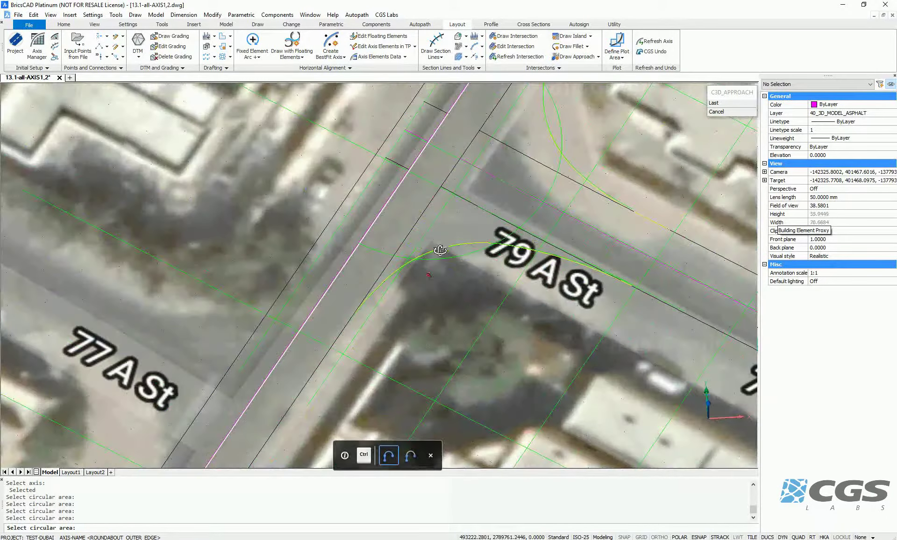
{"action": "left_click", "coordinate": [372, 257]}
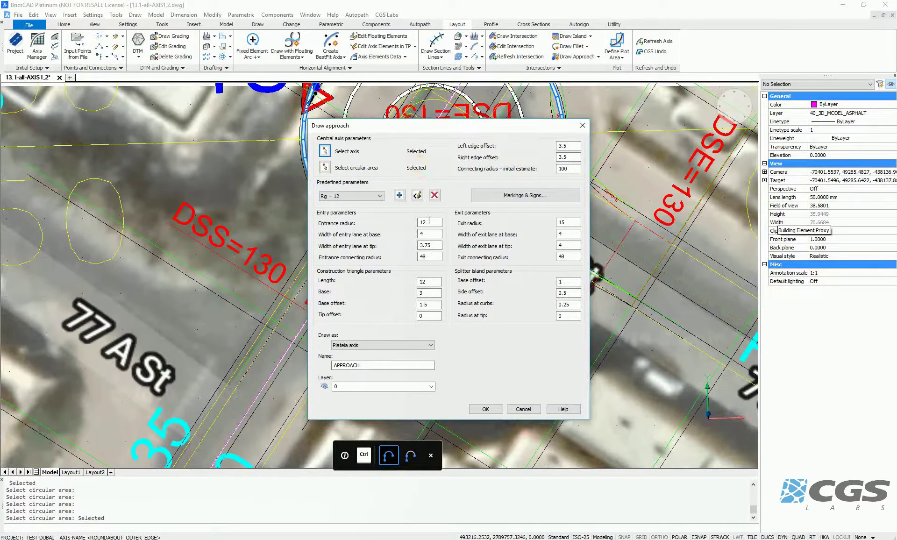
- Accept the approach settings and dismiss the intersecting-approaches warning to draw lanes, crosswalks and island
{"action": "left_click", "coordinate": [486, 409]}
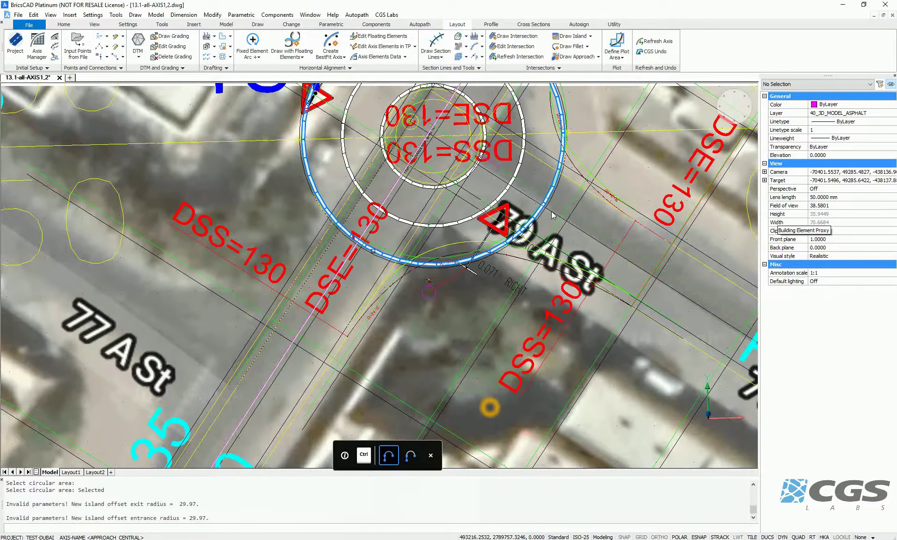
{"action": "left_click", "coordinate": [346, 297]}
{"action": "left_click", "coordinate": [446, 191]}
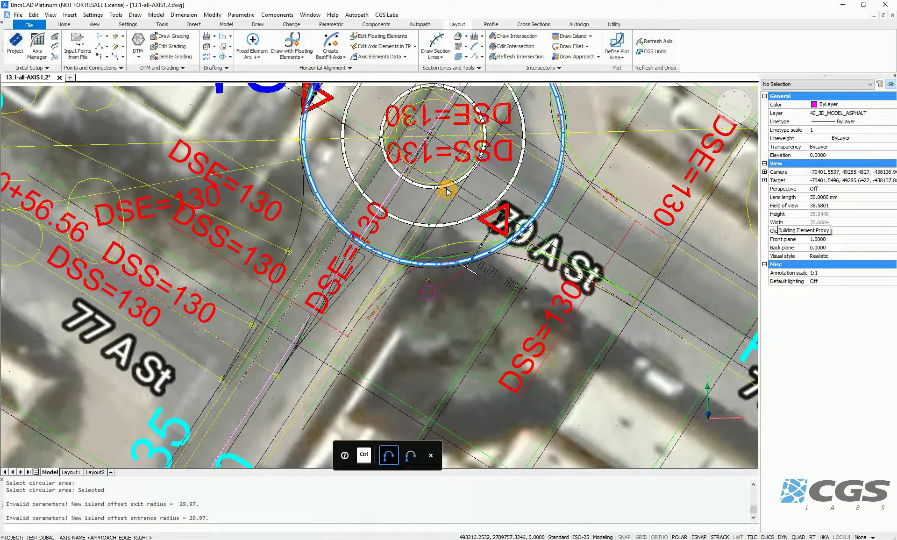
{"action": "left_click", "coordinate": [491, 189]}
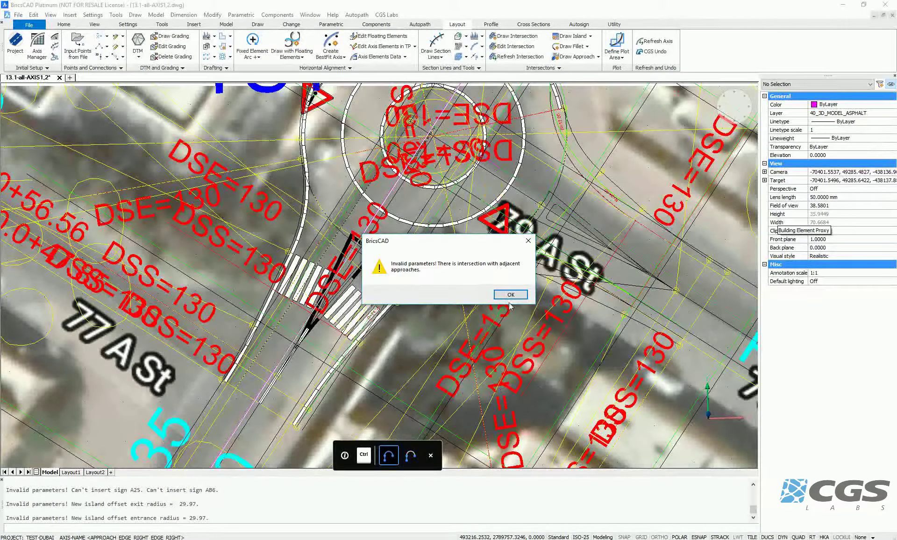
{"action": "left_click", "coordinate": [509, 294]}
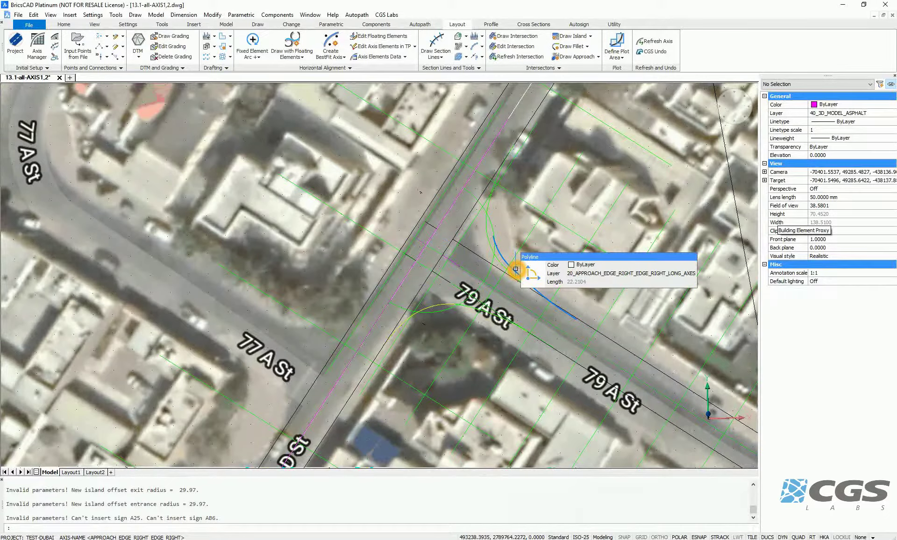
- Regenerate, draw a two-point polyline axis along 6 D St east of the roundabout, and start another approach
{"action": "type", "text": "REA"}
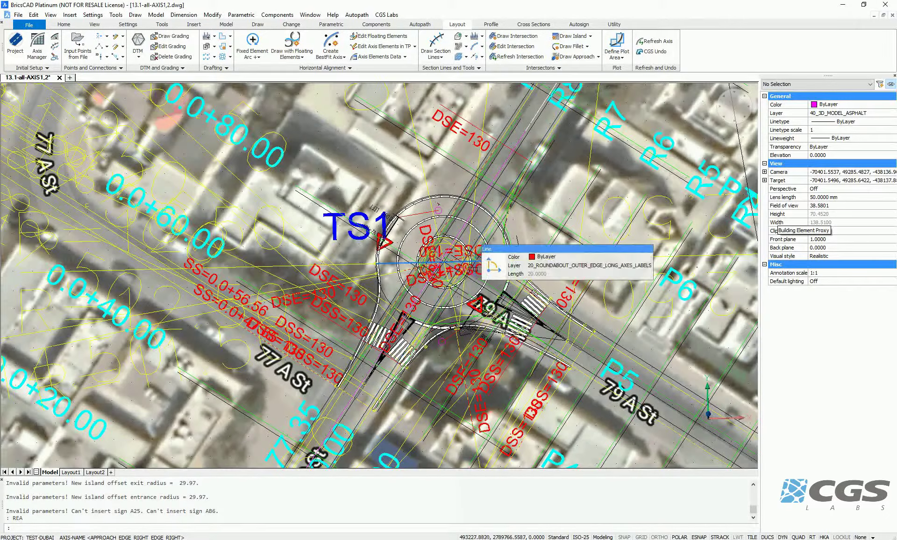
{"action": "mouse_move", "coordinate": [475, 268]}
{"action": "middle_mouse_down", "text": "shift"}
{"action": "mouse_move", "coordinate": [315, 289]}
{"action": "mouse_move", "coordinate": [594, 291]}
{"action": "middle_mouse_up", "text": "shift"}
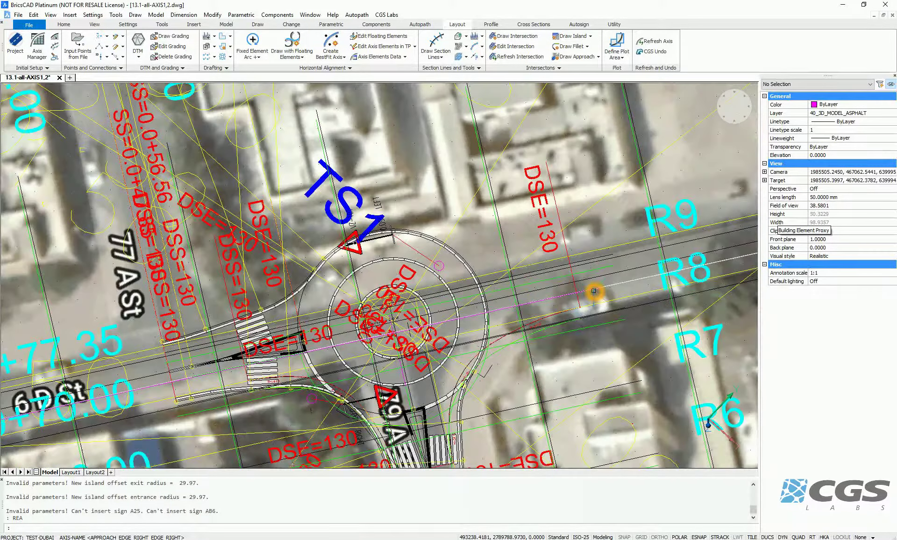
{"action": "type", "text": "pl"}
{"action": "key", "text": "Return"}
{"action": "left_click", "coordinate": [593, 291]}
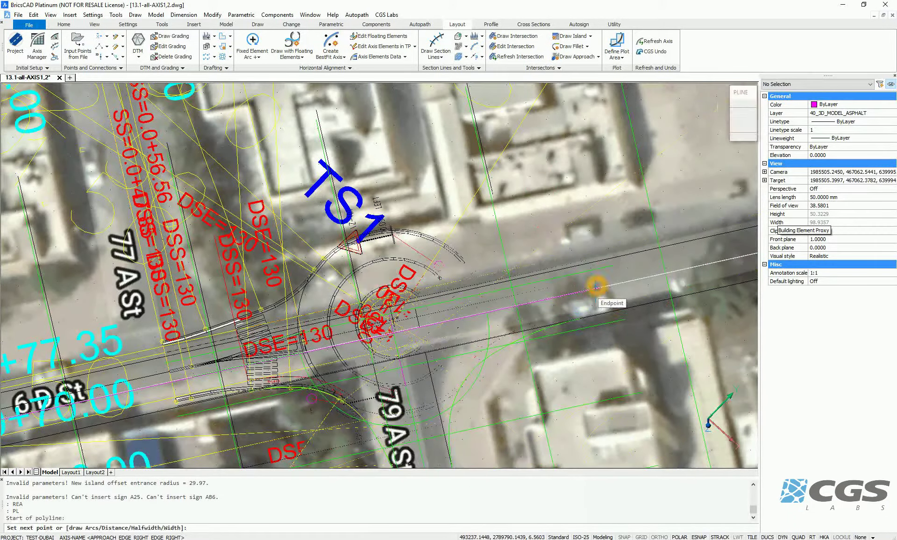
{"action": "left_click", "coordinate": [448, 314]}
{"action": "key", "text": "Return"}
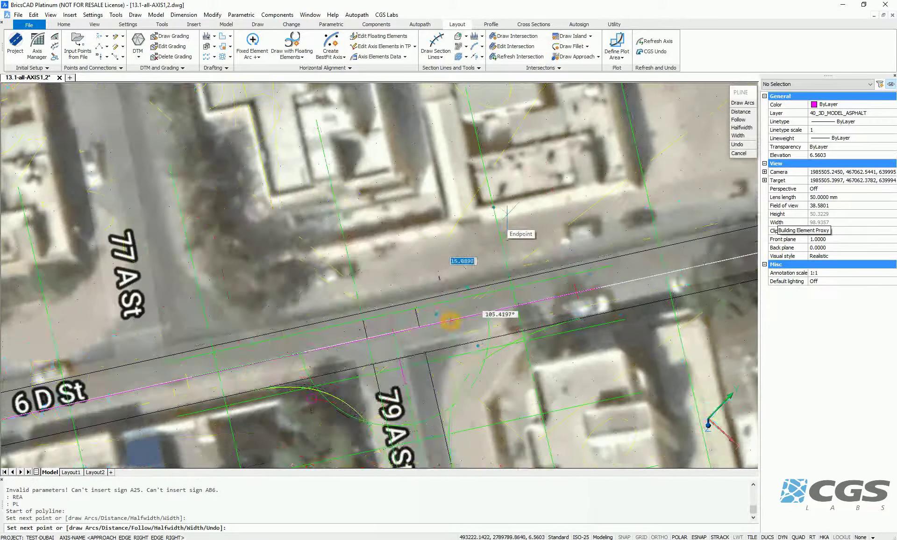
{"action": "left_click", "coordinate": [574, 56]}
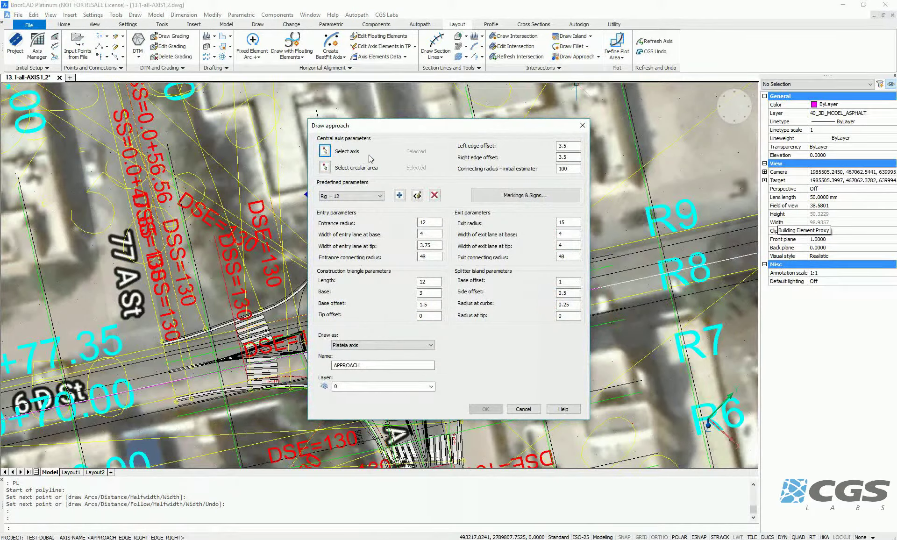
- Select the new 6 D St polyline as the approach axis
{"action": "left_click", "coordinate": [325, 150]}
{"action": "scroll", "coordinate": [571, 291], "scroll_direction": "up", "scroll_amount": 4}
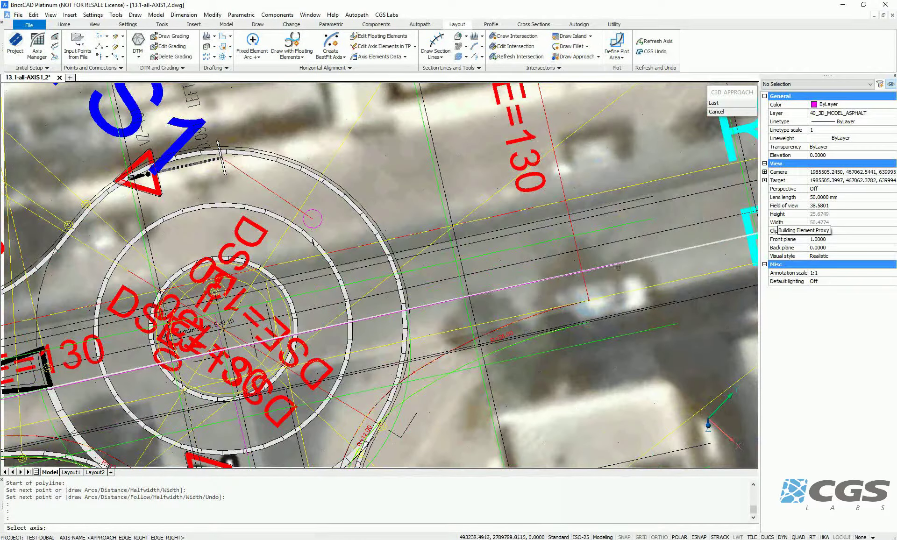
{"action": "scroll", "coordinate": [610, 264], "scroll_direction": "up", "scroll_amount": 2}
{"action": "scroll", "coordinate": [608, 266], "scroll_direction": "up", "scroll_amount": 3}
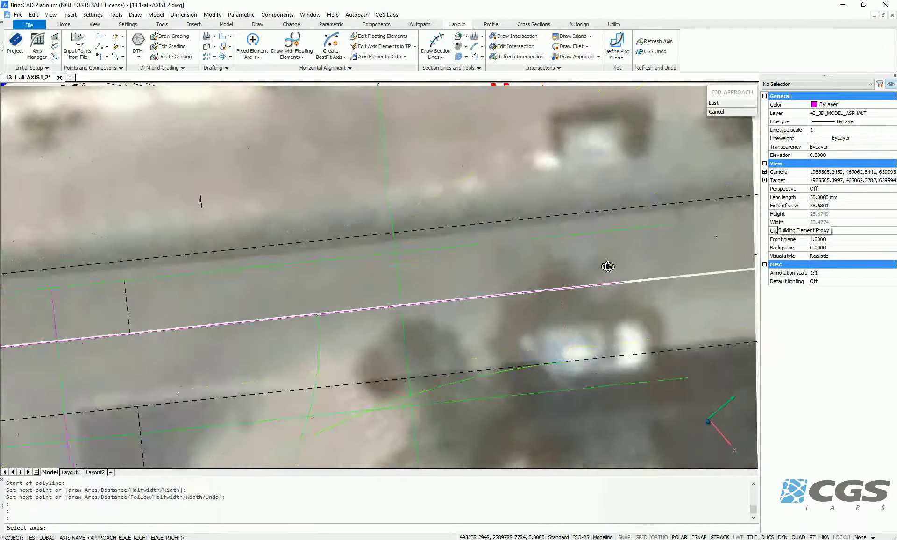
{"action": "scroll", "coordinate": [608, 266], "scroll_direction": "up", "scroll_amount": 2}
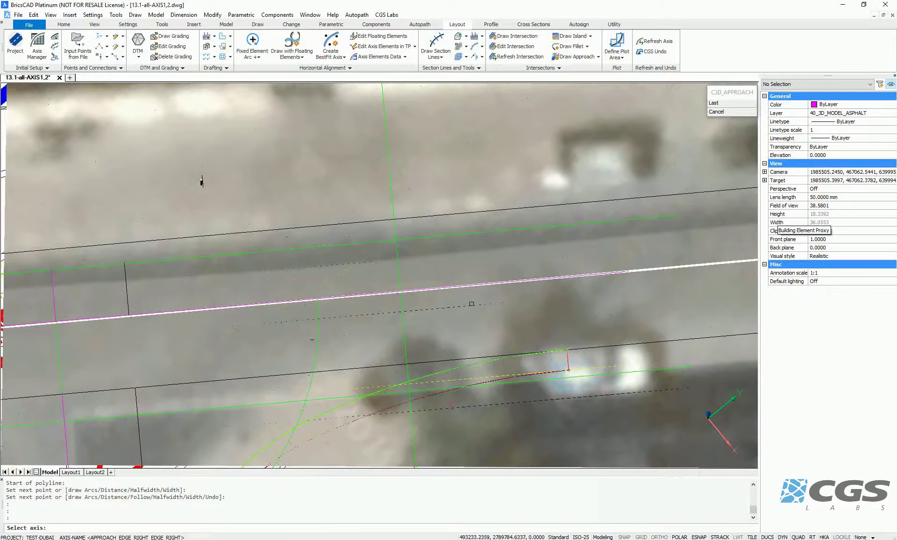
{"action": "scroll", "coordinate": [467, 318], "scroll_direction": "down", "scroll_amount": 2}
{"action": "left_click", "coordinate": [465, 308]}
{"action": "left_click", "coordinate": [451, 351]}
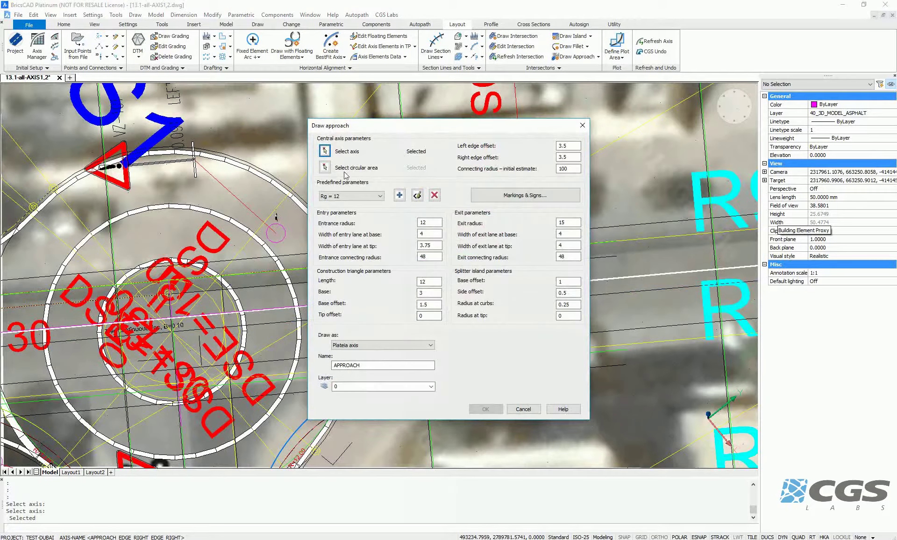
- Pick the roundabout circle as circular area, draw the approach and dismiss the warning
{"action": "left_click", "coordinate": [325, 167]}
{"action": "left_click", "coordinate": [347, 273], "text": "ctrl"}
{"action": "left_click", "coordinate": [438, 283]}
{"action": "left_click", "coordinate": [443, 221]}
{"action": "left_click", "coordinate": [490, 414]}
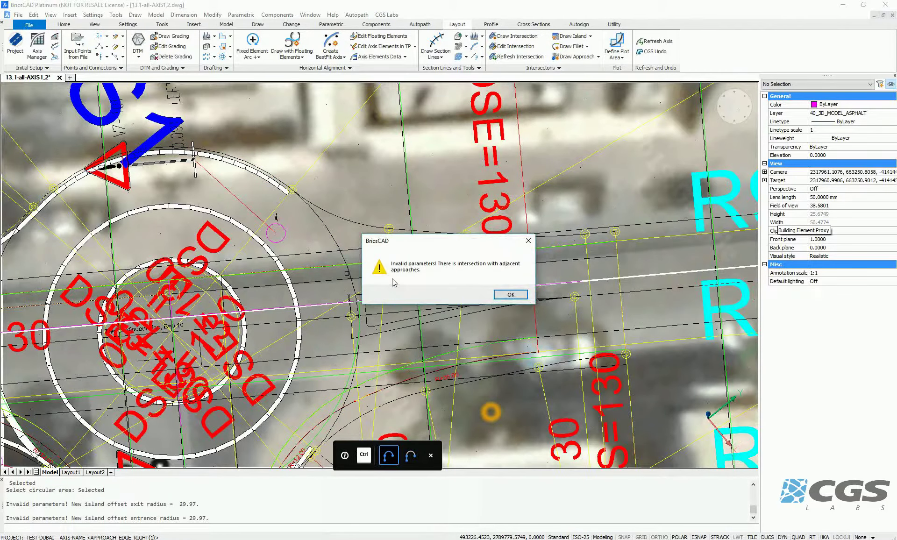
{"action": "left_click", "coordinate": [510, 297]}
{"action": "scroll", "coordinate": [313, 330], "scroll_direction": "down", "scroll_amount": 1}
{"action": "scroll", "coordinate": [313, 329], "scroll_direction": "down", "scroll_amount": 4}
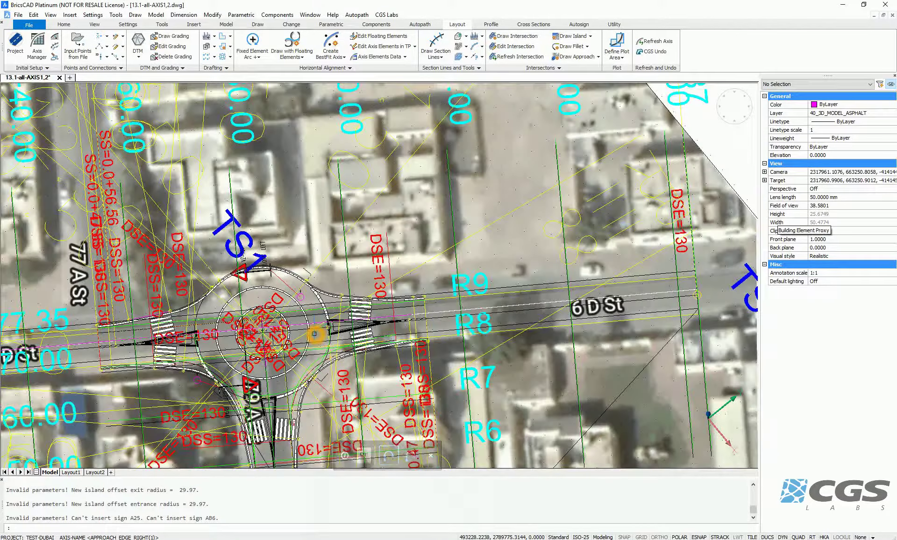
{"action": "scroll", "coordinate": [483, 366], "scroll_direction": "down", "scroll_amount": 1}
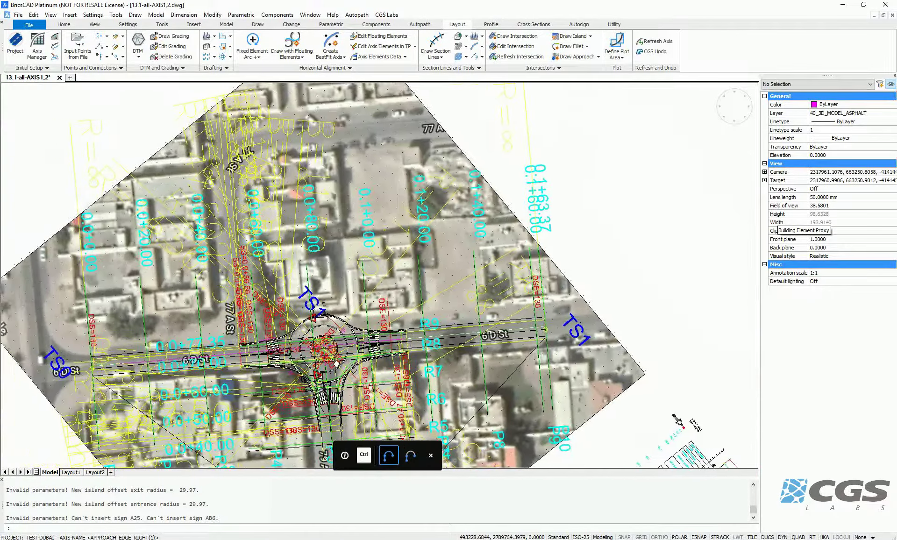
{"action": "left_click", "coordinate": [735, 107]}
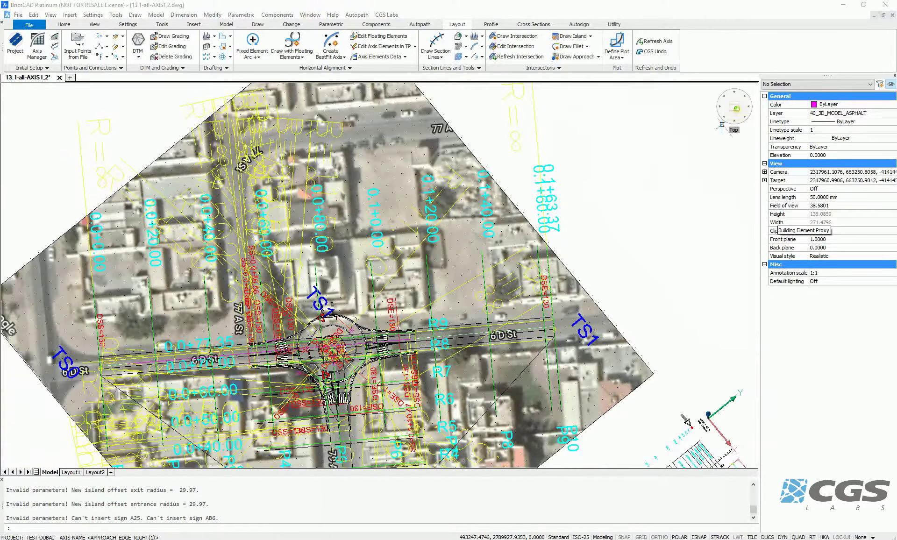
{"action": "scroll", "coordinate": [121, 292], "scroll_direction": "up", "scroll_amount": 1}
{"action": "scroll", "coordinate": [121, 292], "scroll_direction": "up", "scroll_amount": 3}
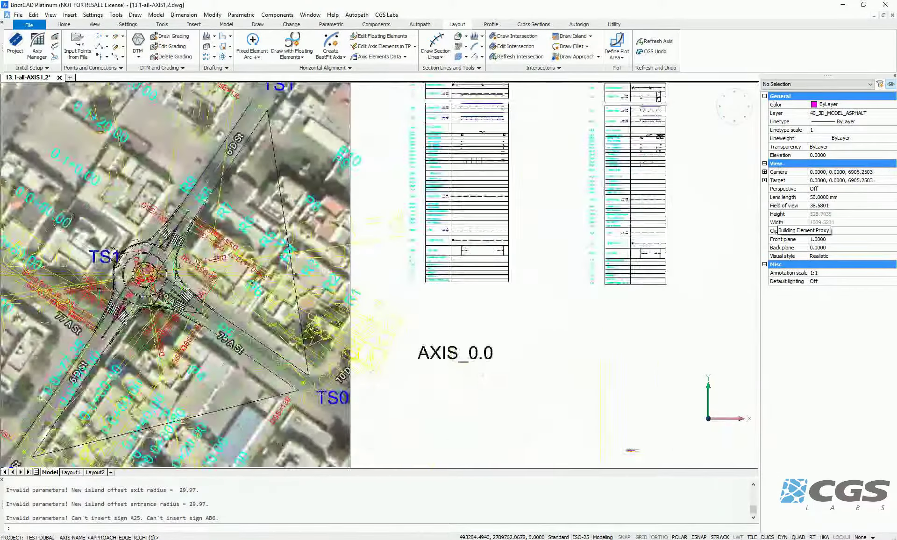
{"action": "scroll", "coordinate": [121, 292], "scroll_direction": "up", "scroll_amount": 3}
{"action": "mouse_move", "coordinate": [347, 205]}
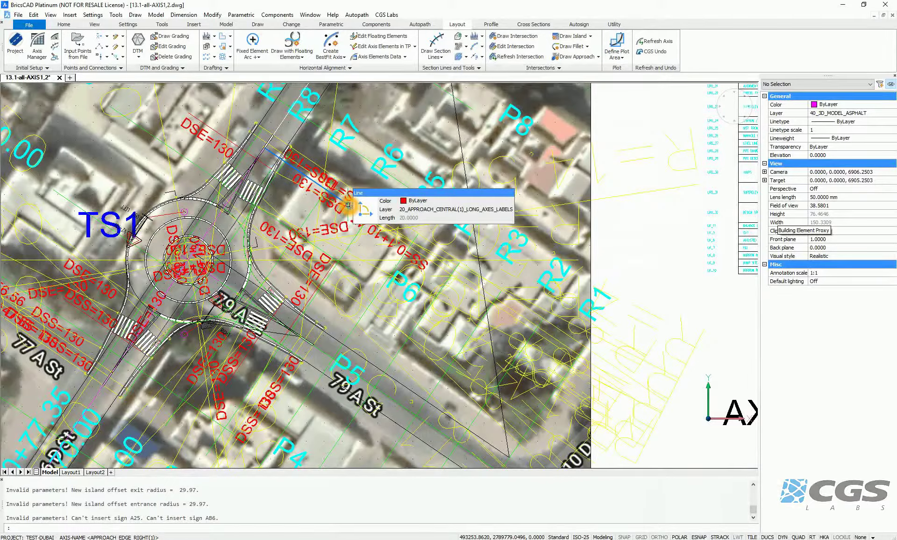